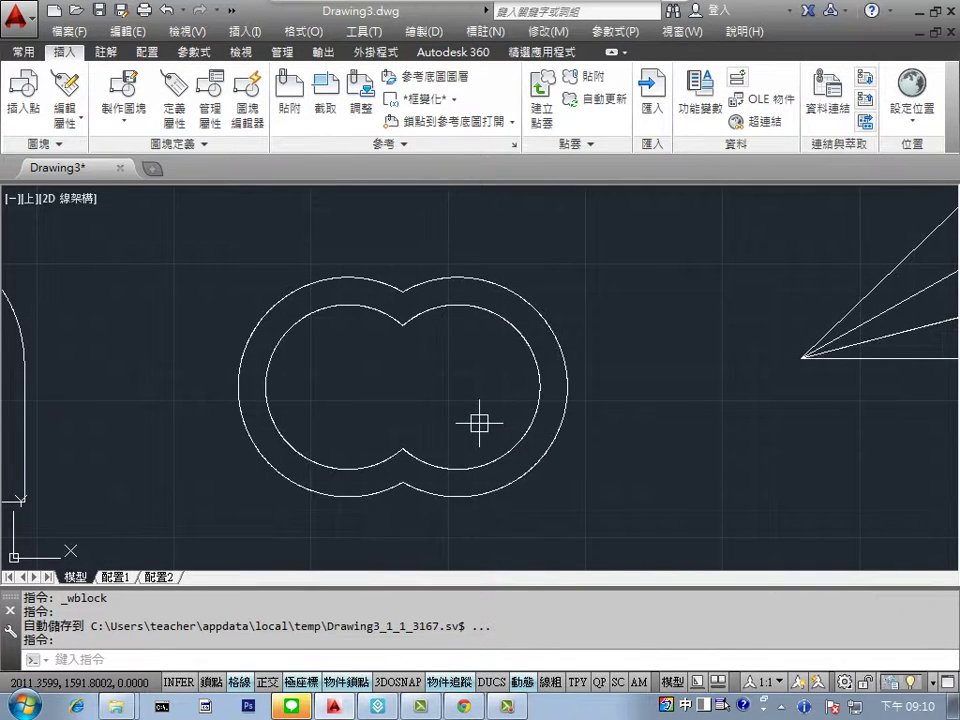
scroll(450, 395, up, 2)
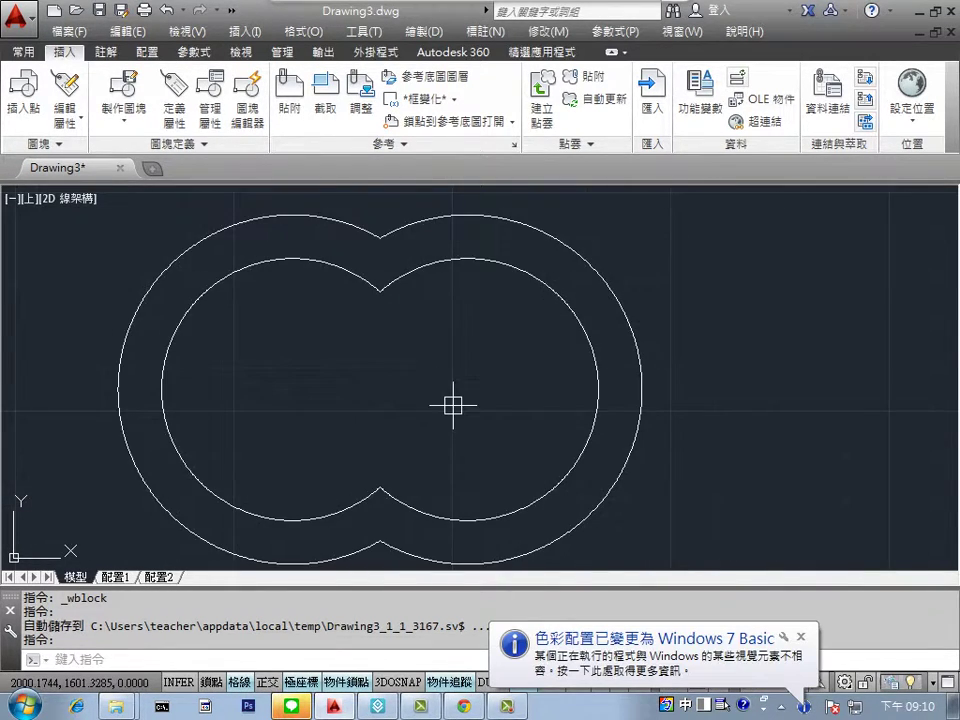
scroll(460, 412, down, 2)
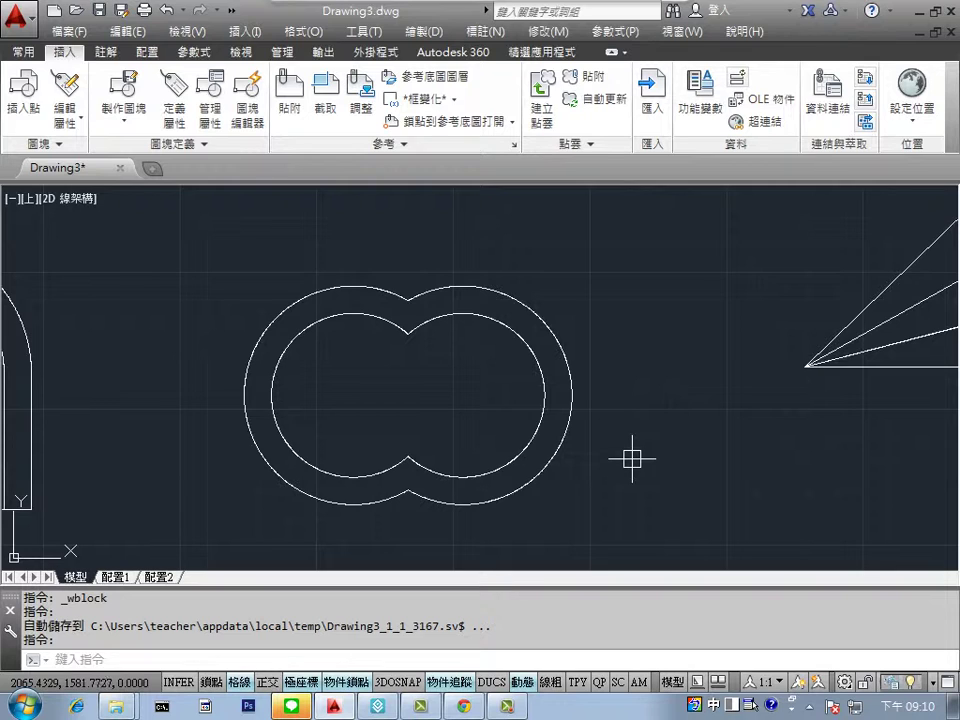
text(w)
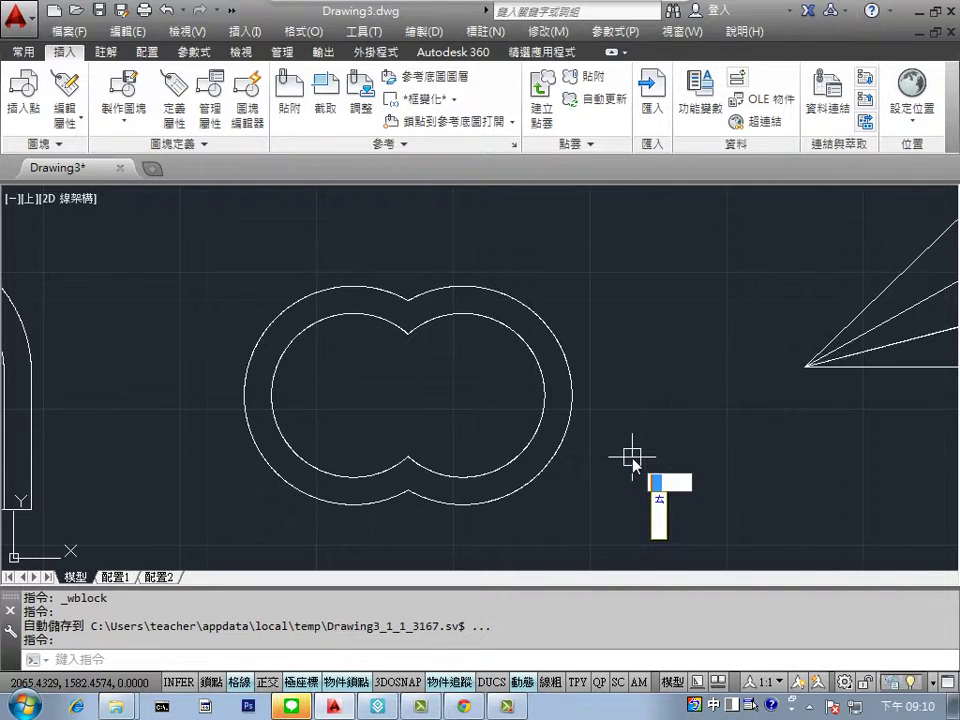
key(shift)
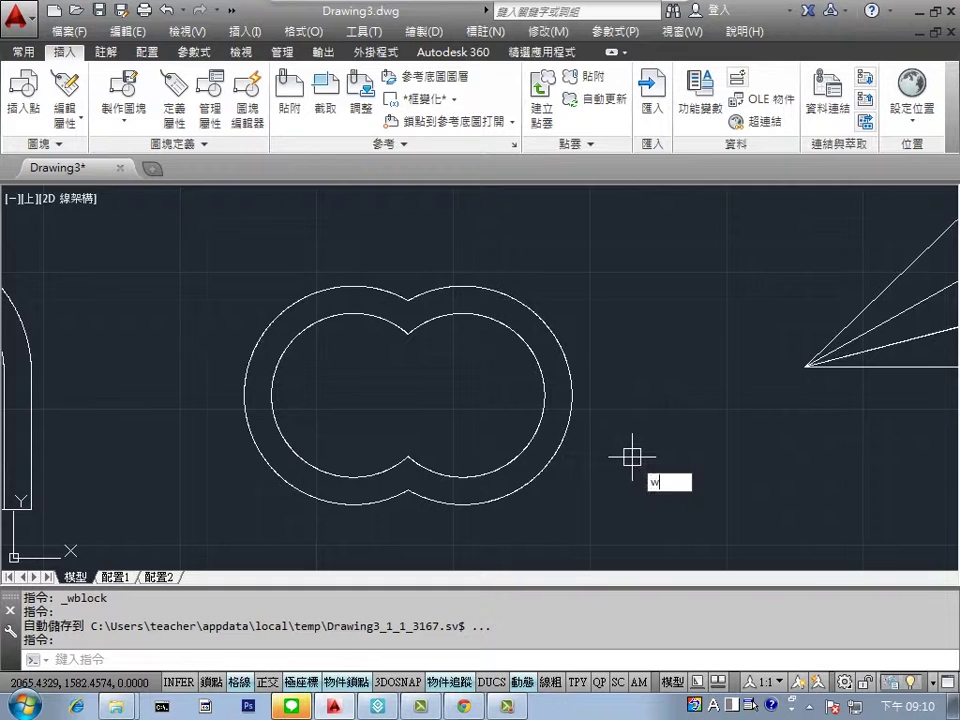
text(w)
key(Return)
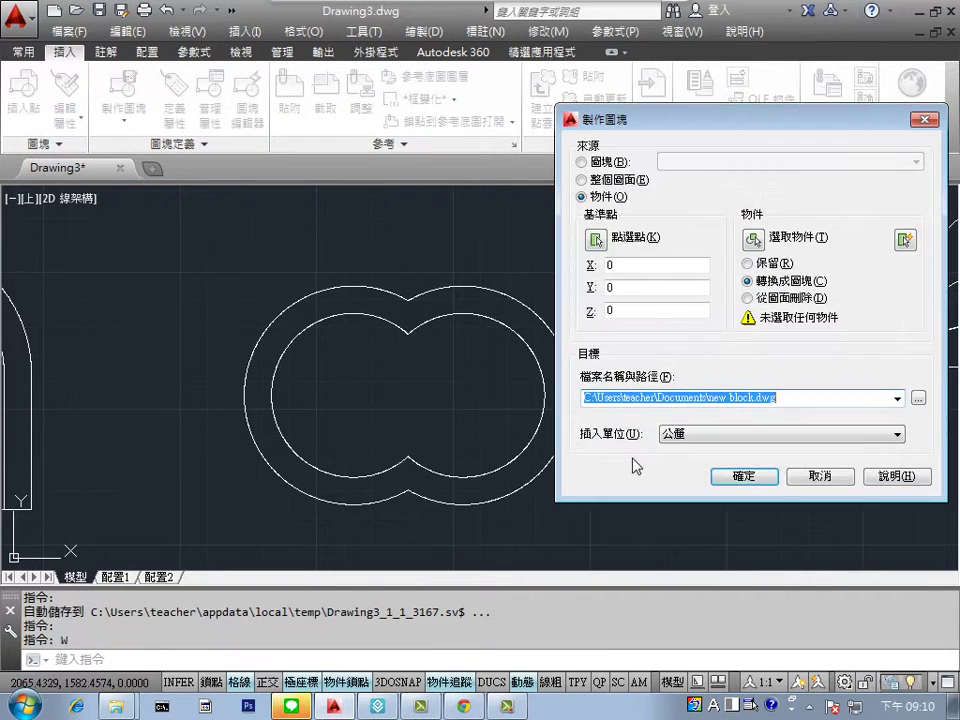
click(812, 477)
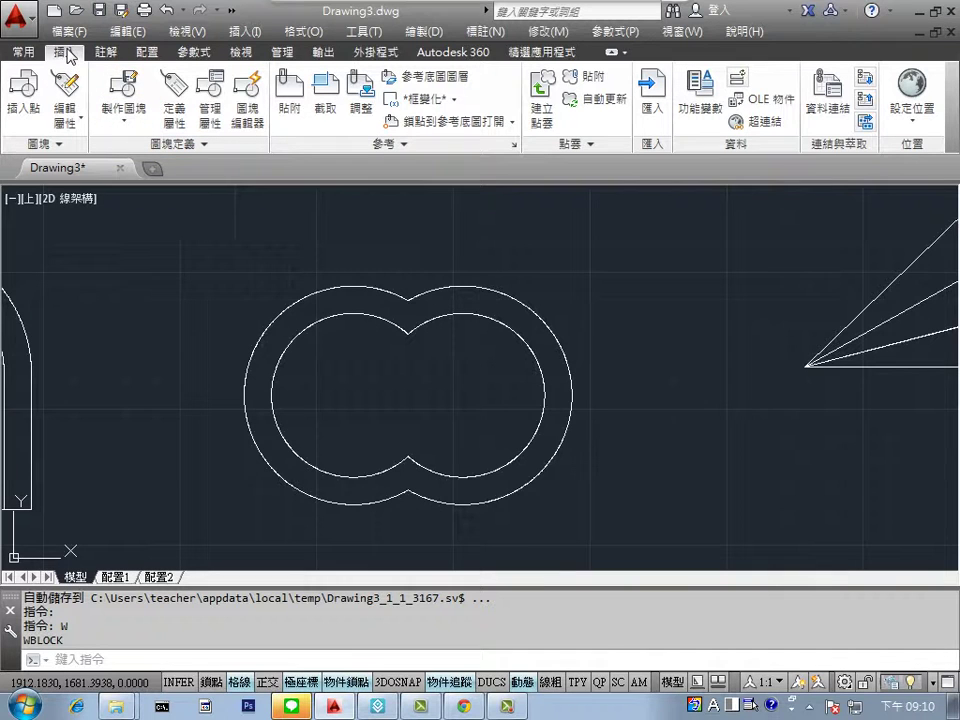
- Start a Write Block and set its base point at the rightmost quadrant of the outer double-circle outline
click(121, 125)
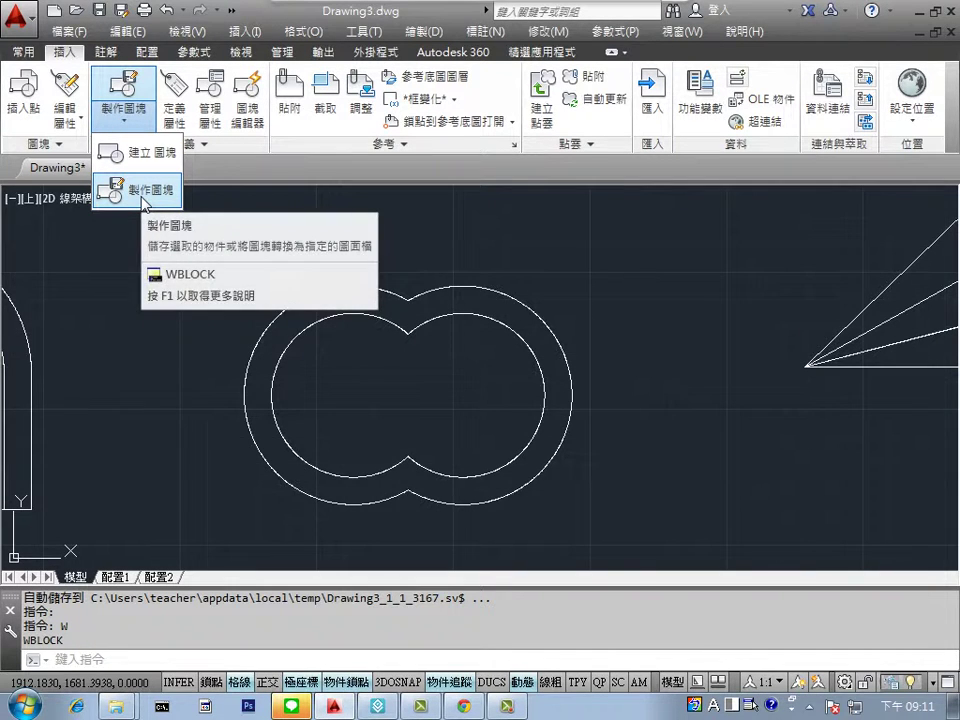
click(128, 122)
click(128, 122)
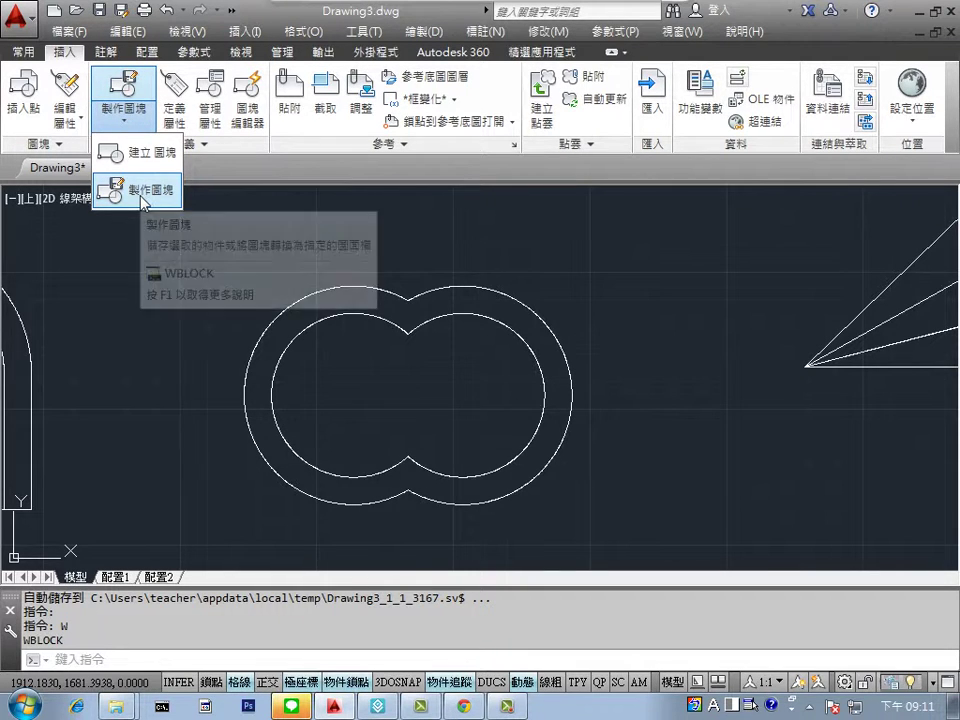
click(145, 200)
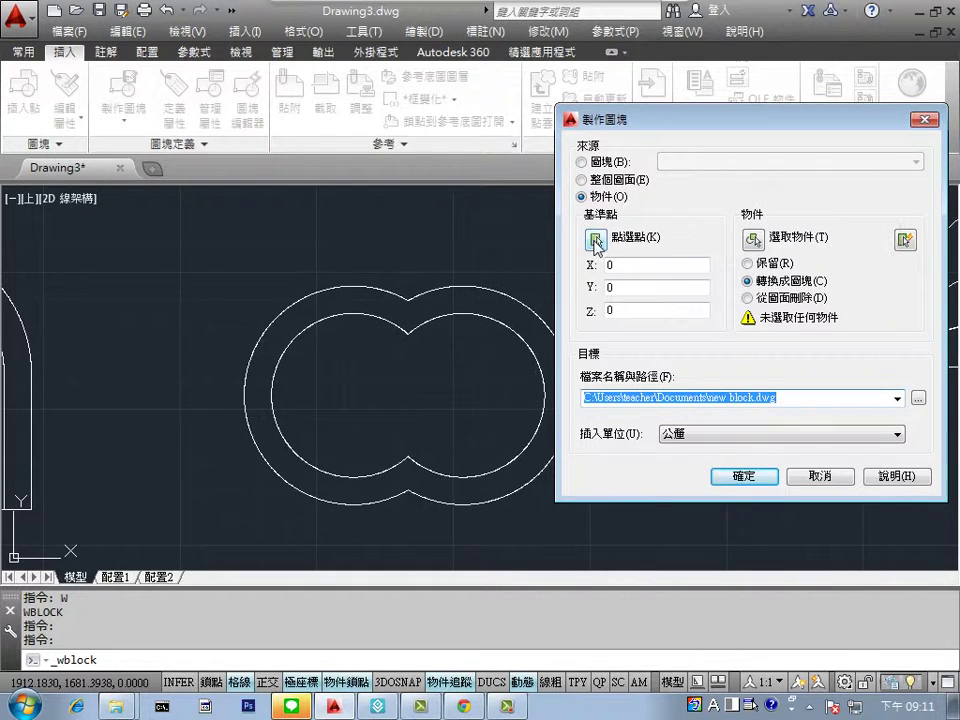
click(596, 241)
click(596, 240)
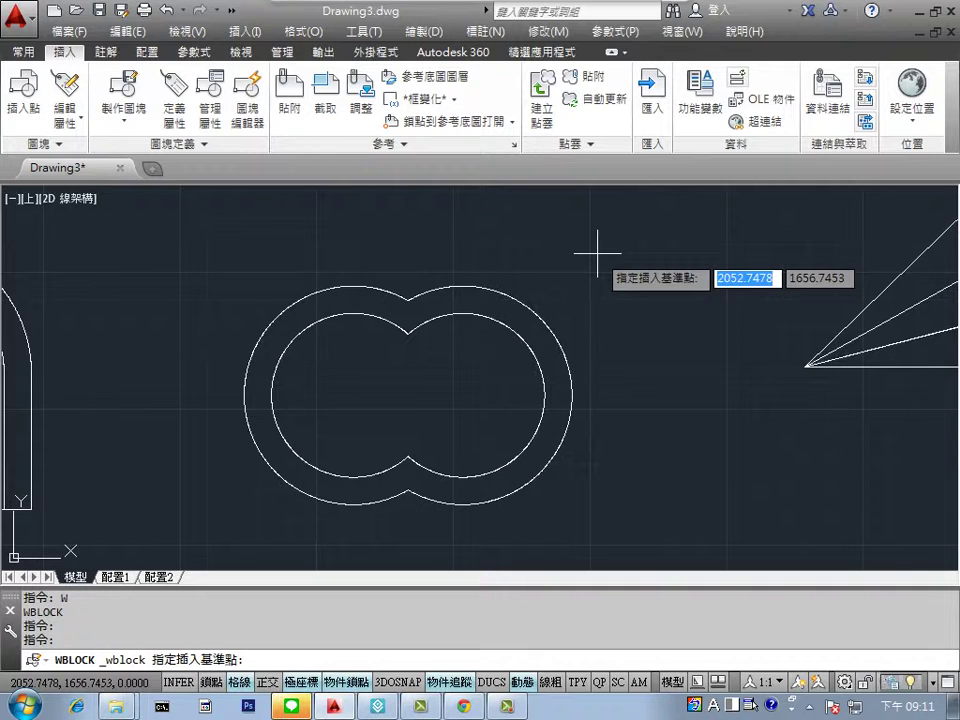
click(572, 395)
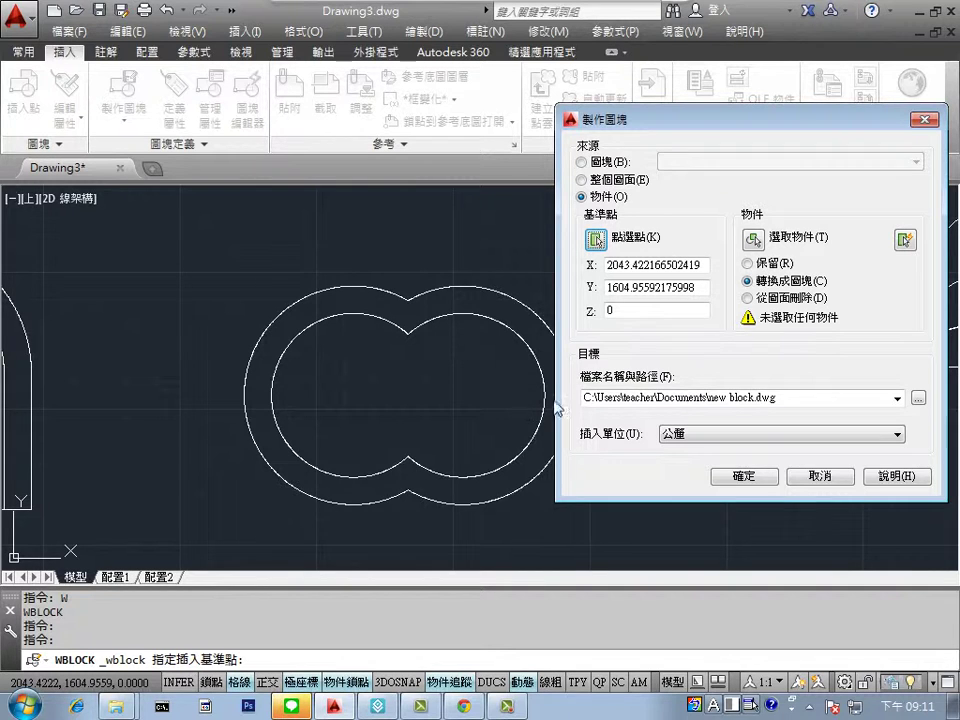
- Select the inner and outer double-circle outlines as the objects for the written block
click(755, 241)
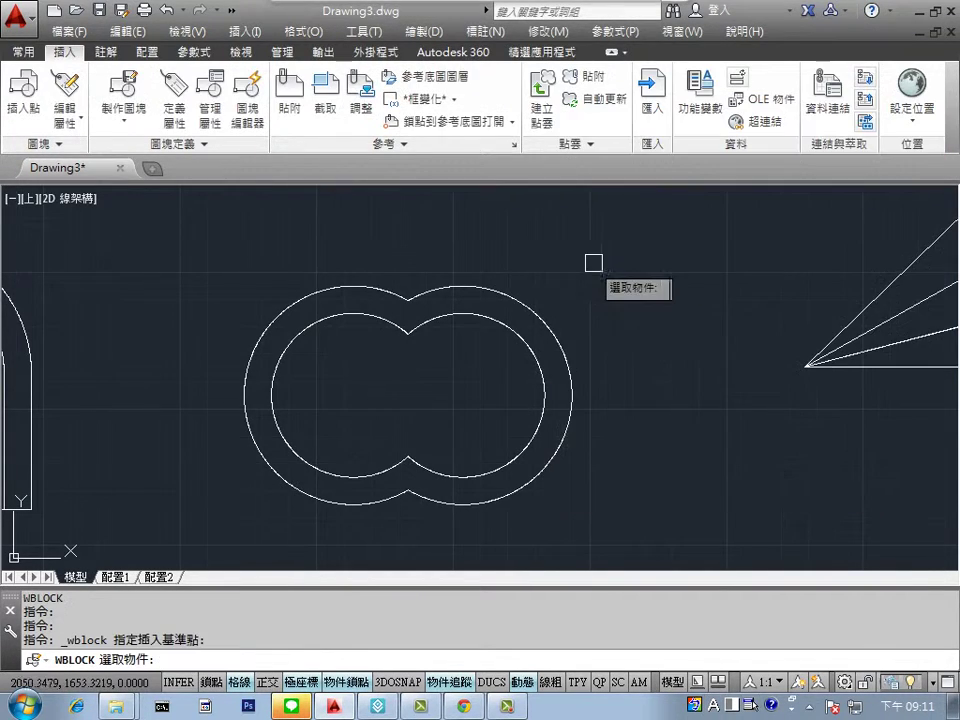
click(583, 262)
click(309, 526)
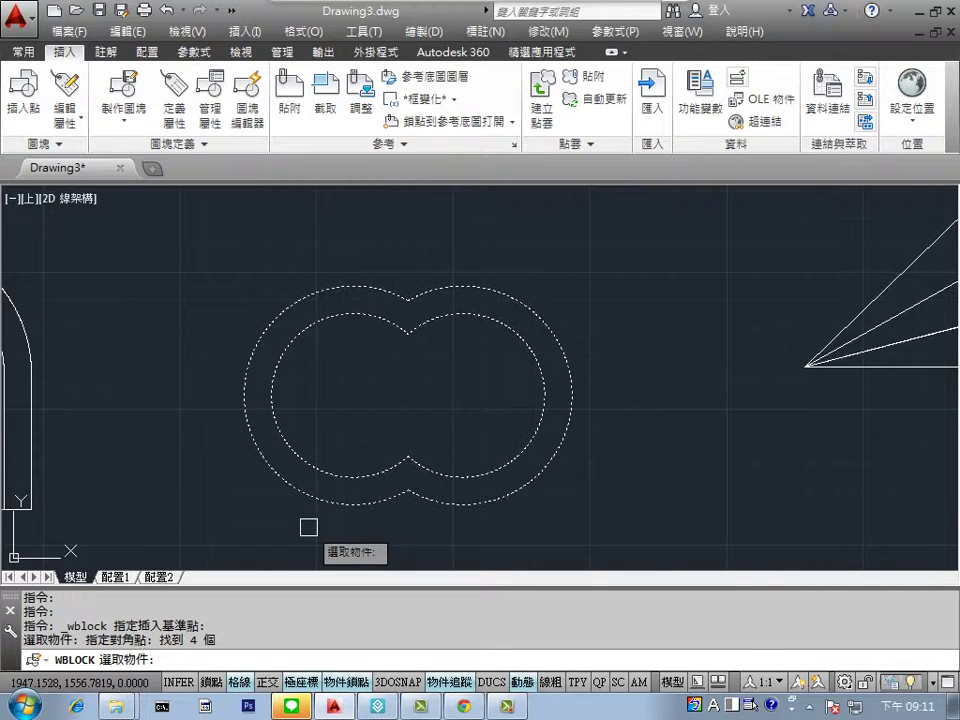
key(Return)
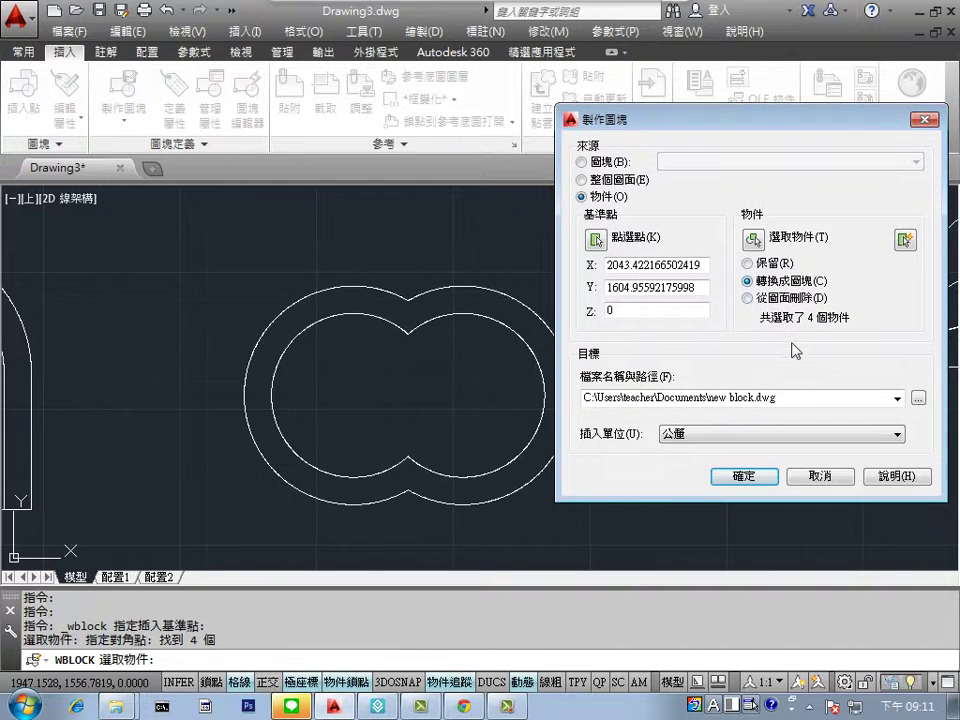
- Set the block's destination file to 浴缸01.dwg in the 我的文件 folder
click(916, 400)
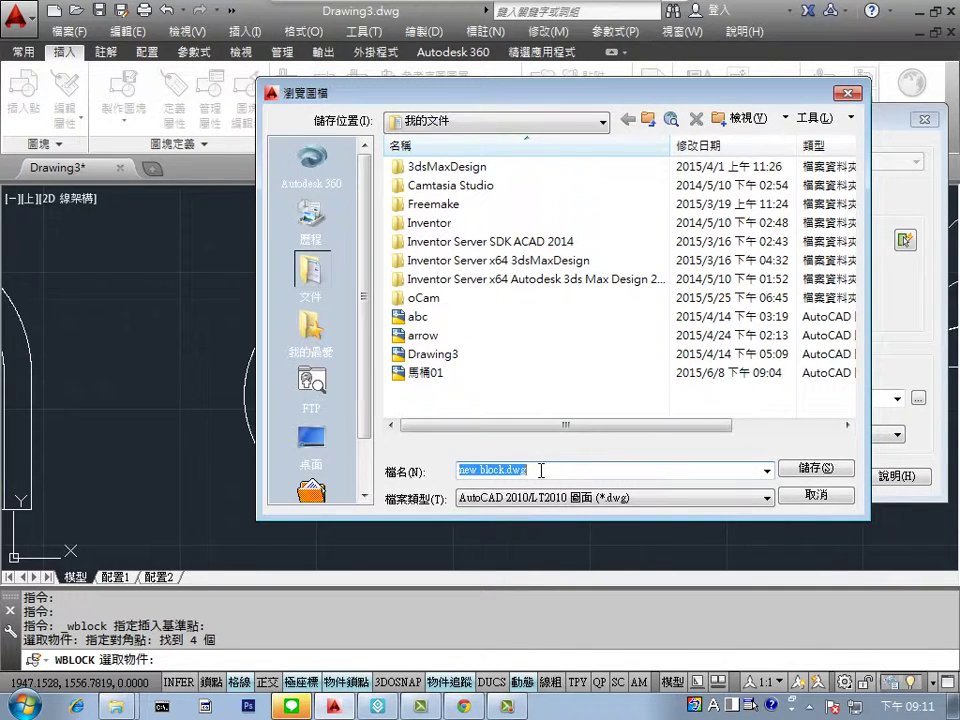
text(浴缸)
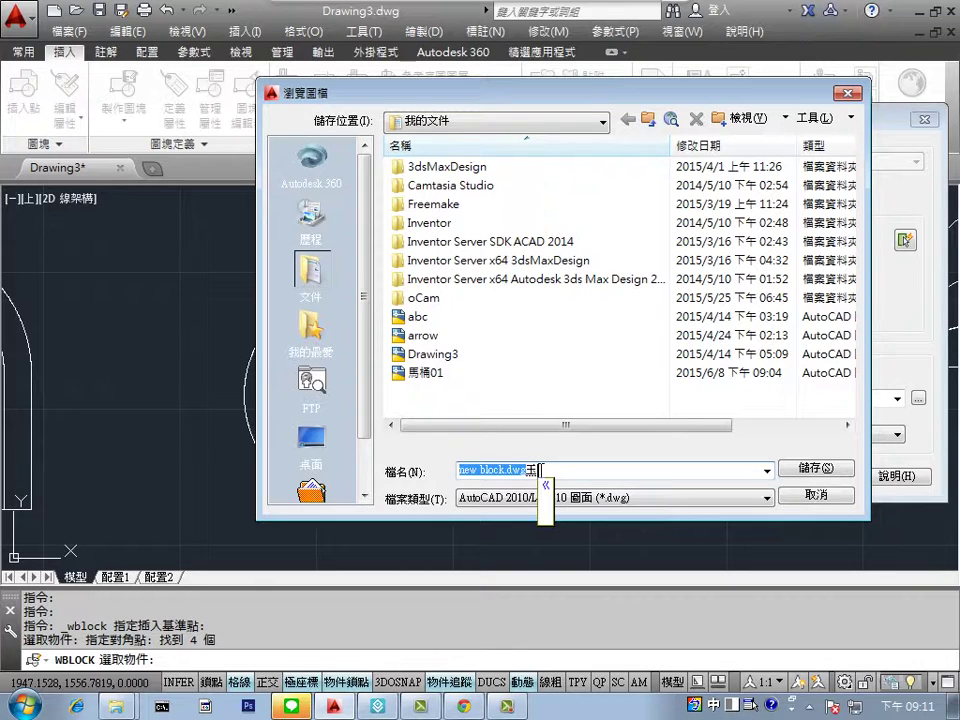
key(Return)
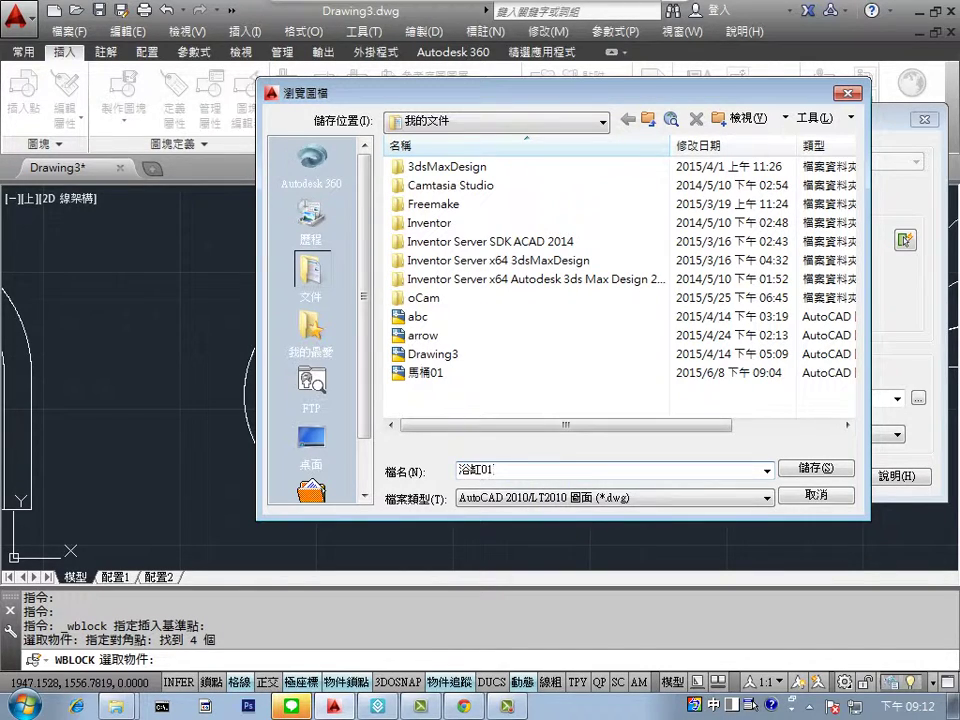
click(818, 468)
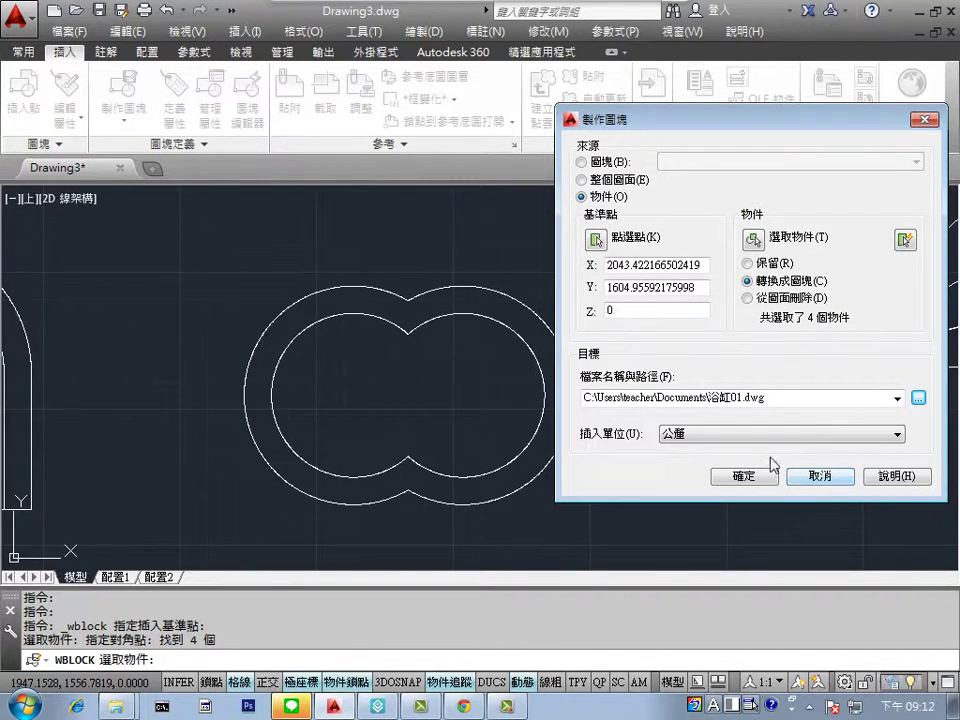
- Set the block's insertion units to 公分 (centimetres) and write the block file
click(741, 437)
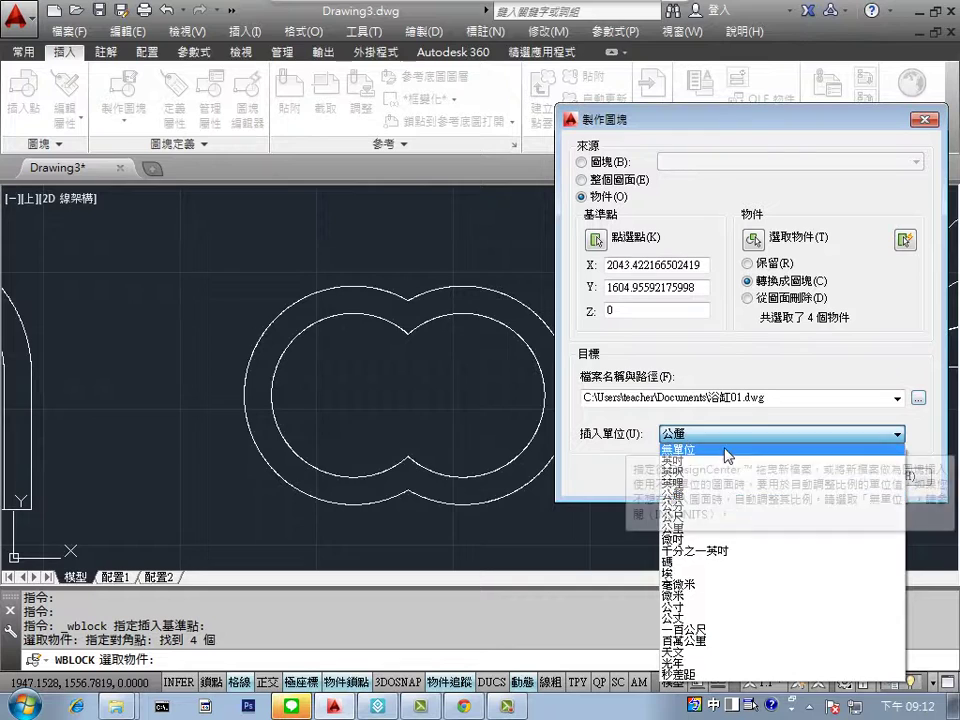
click(690, 505)
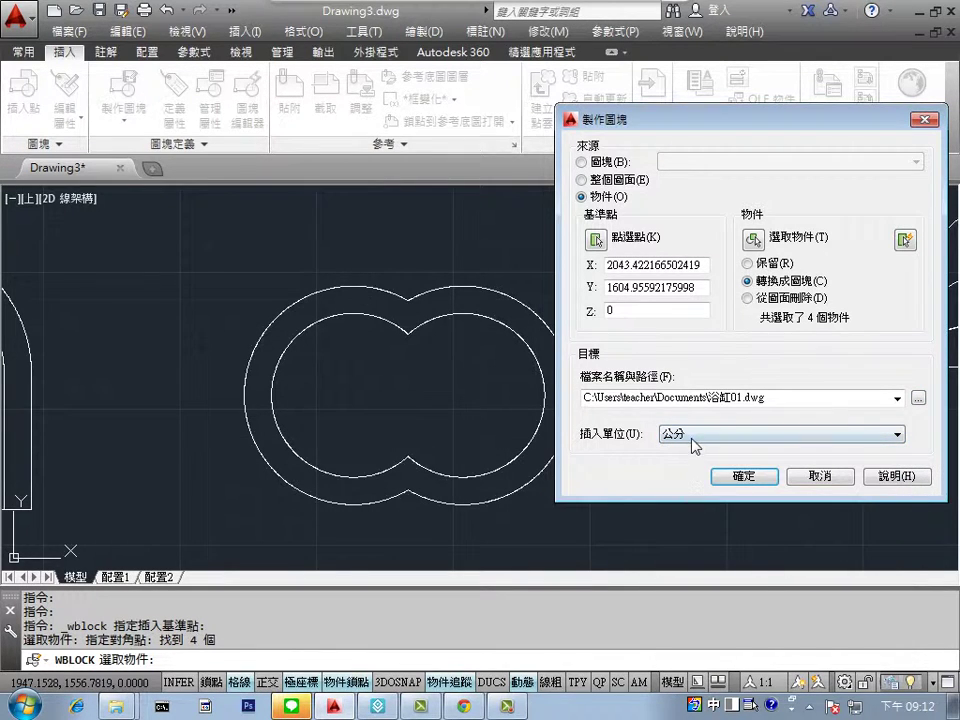
click(743, 477)
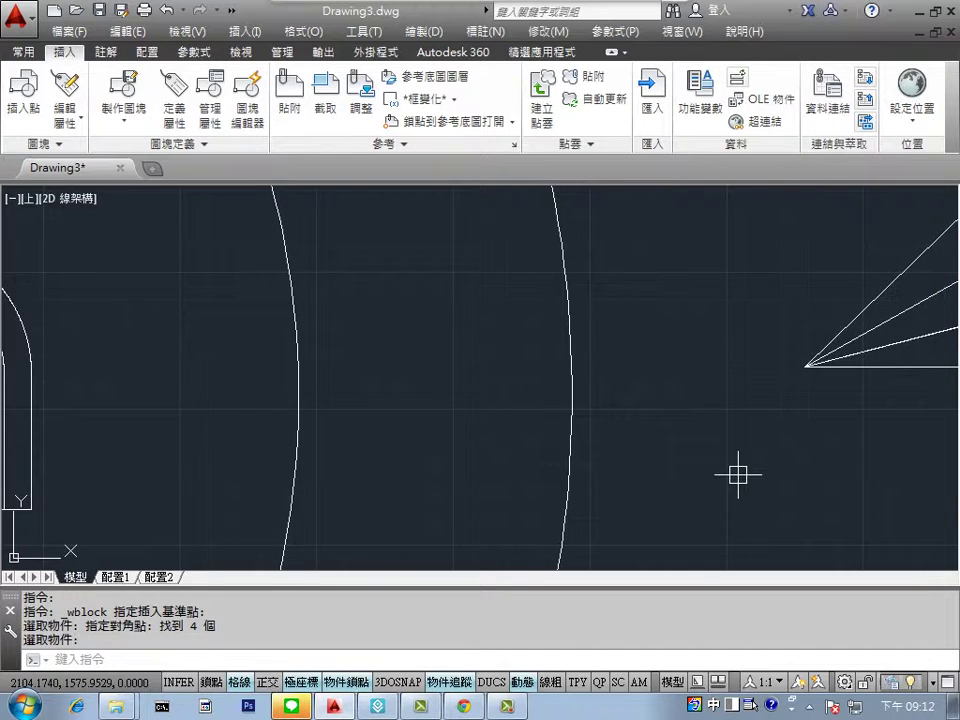
- Create a new drawing from the 2D template
scroll(692, 463, down, 2)
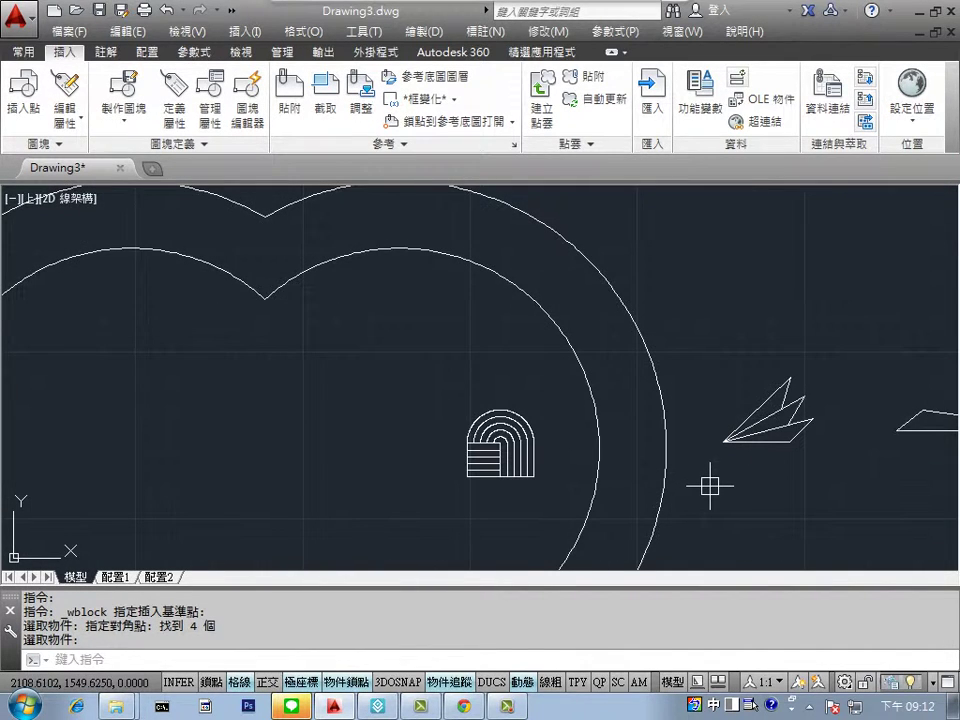
scroll(711, 486, down, 1)
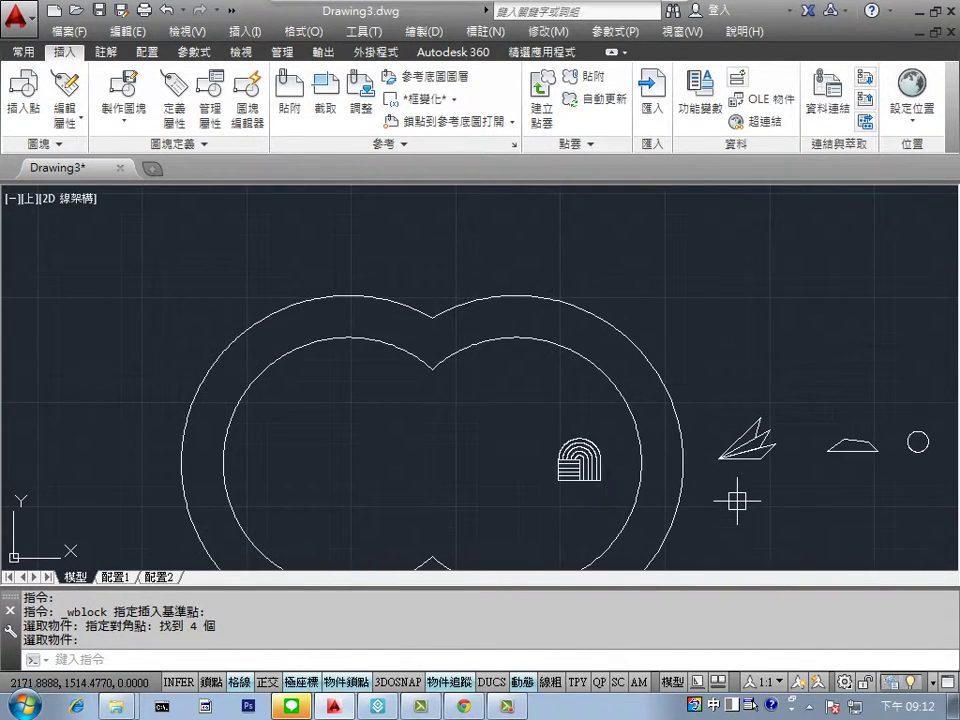
mouse_move(731, 278)
middle_down()
mouse_move(611, 364)
mouse_move(707, 364)
middle_up()
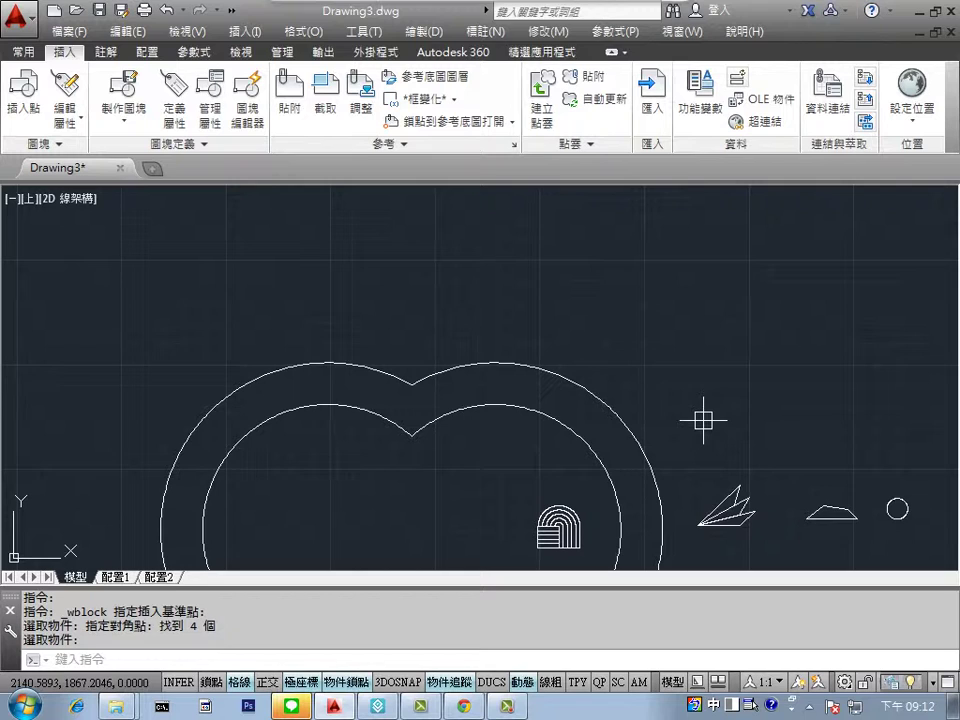
key(shift)
click(152, 172)
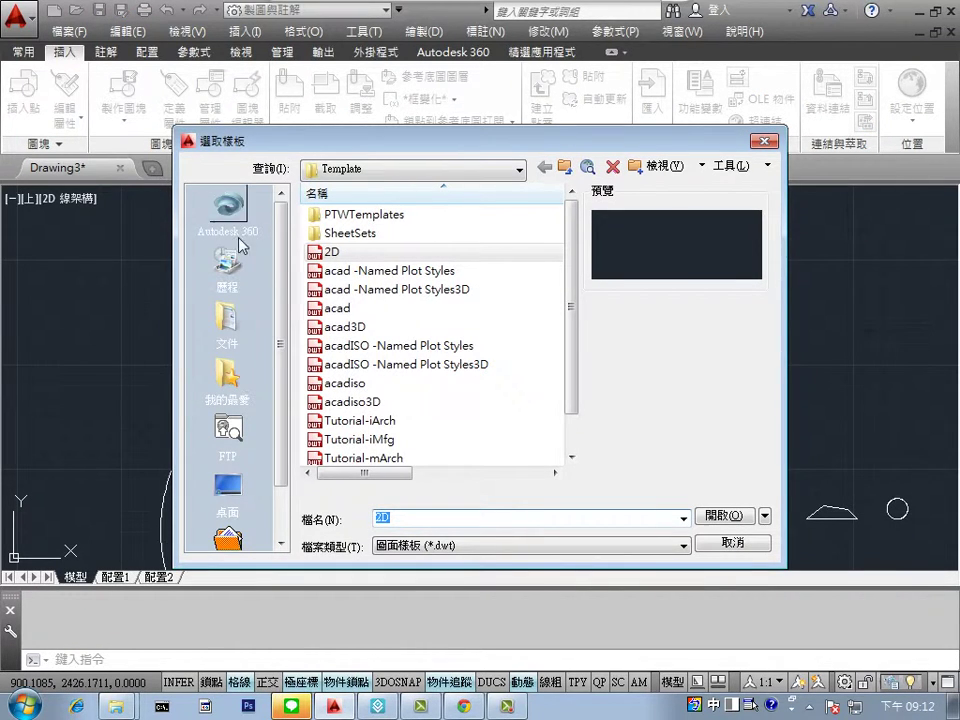
click(712, 516)
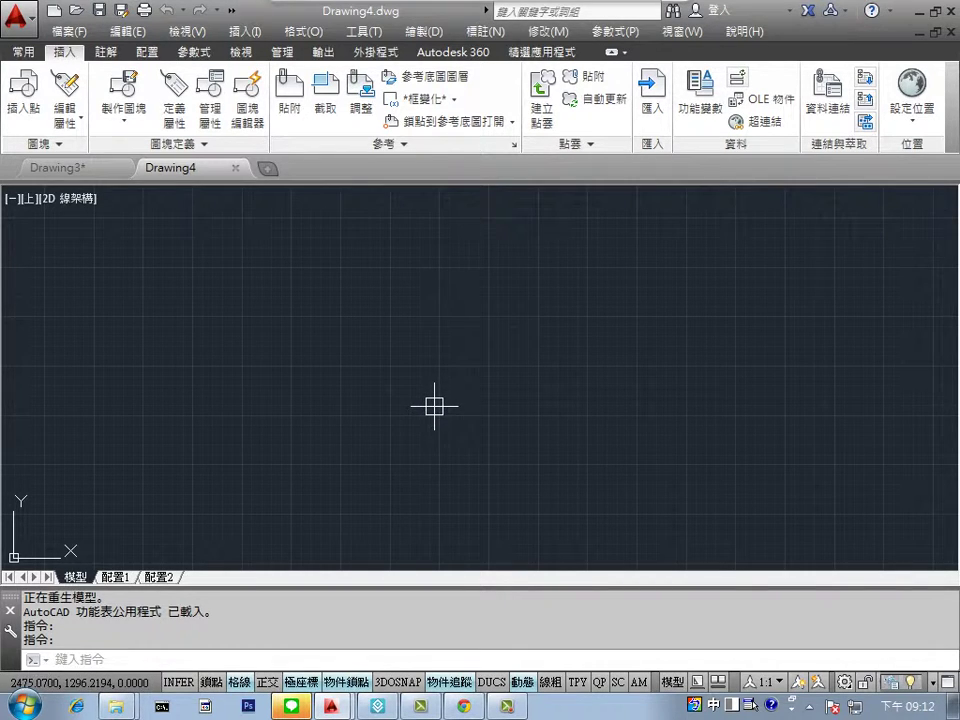
key(i)
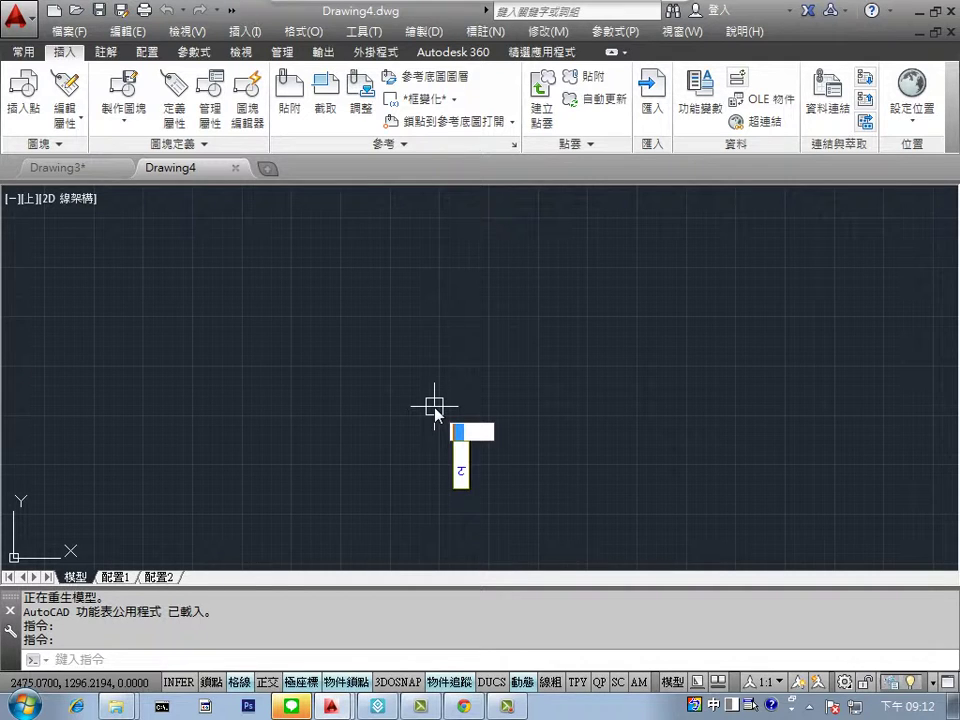
key(shift)
text(i)
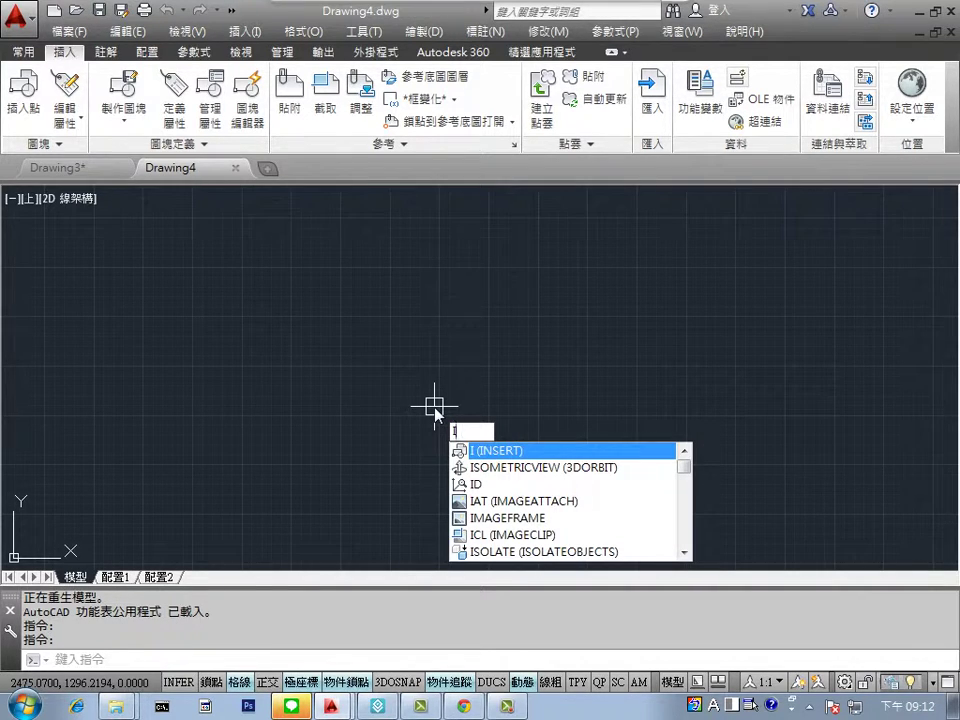
key(Return)
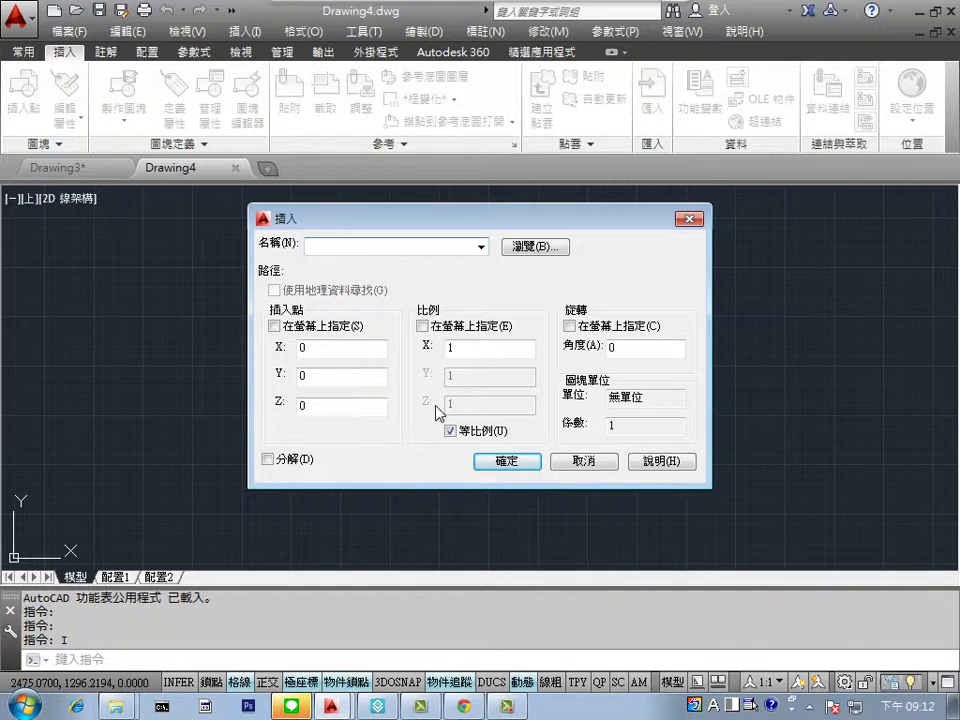
click(578, 463)
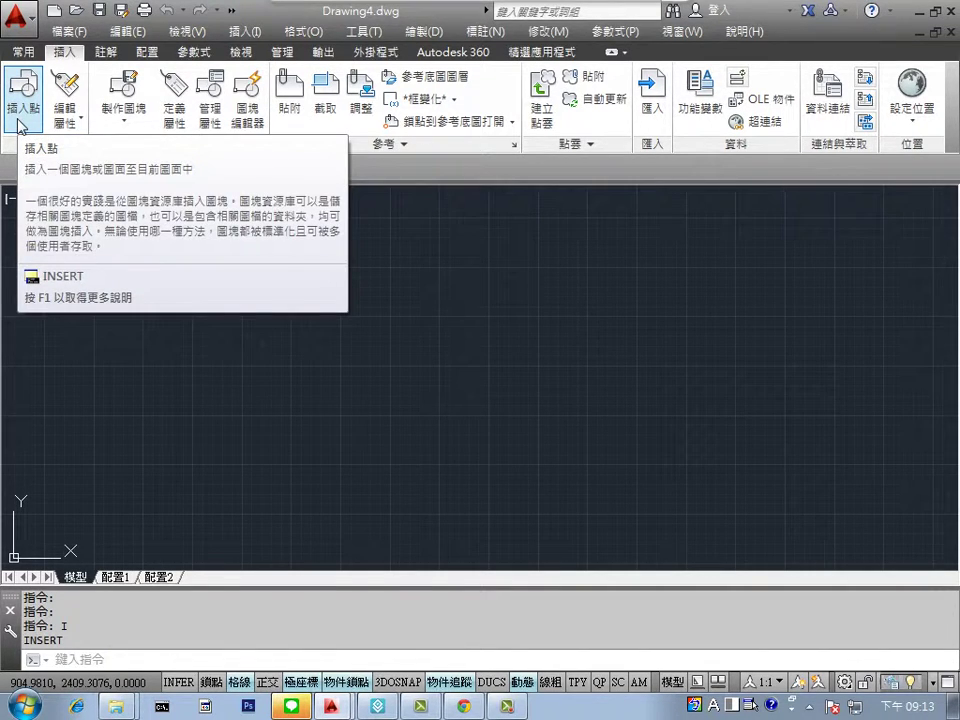
- Insert the block file 浴缸01 from the 我的文件 folder, specifying its insertion point on screen in the middle of the drawing
click(21, 124)
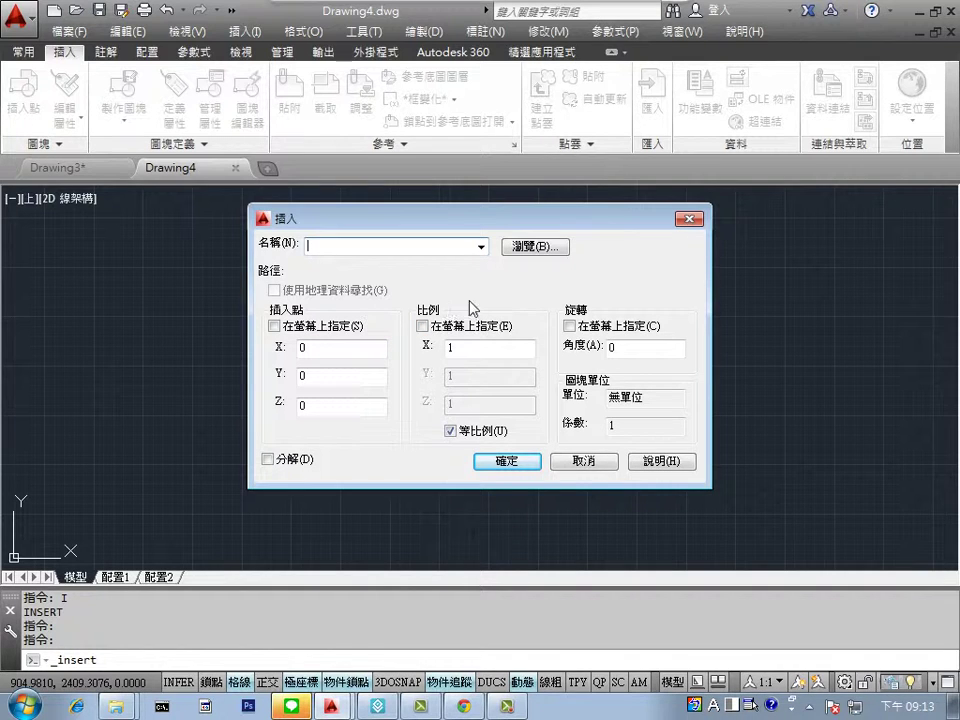
click(521, 249)
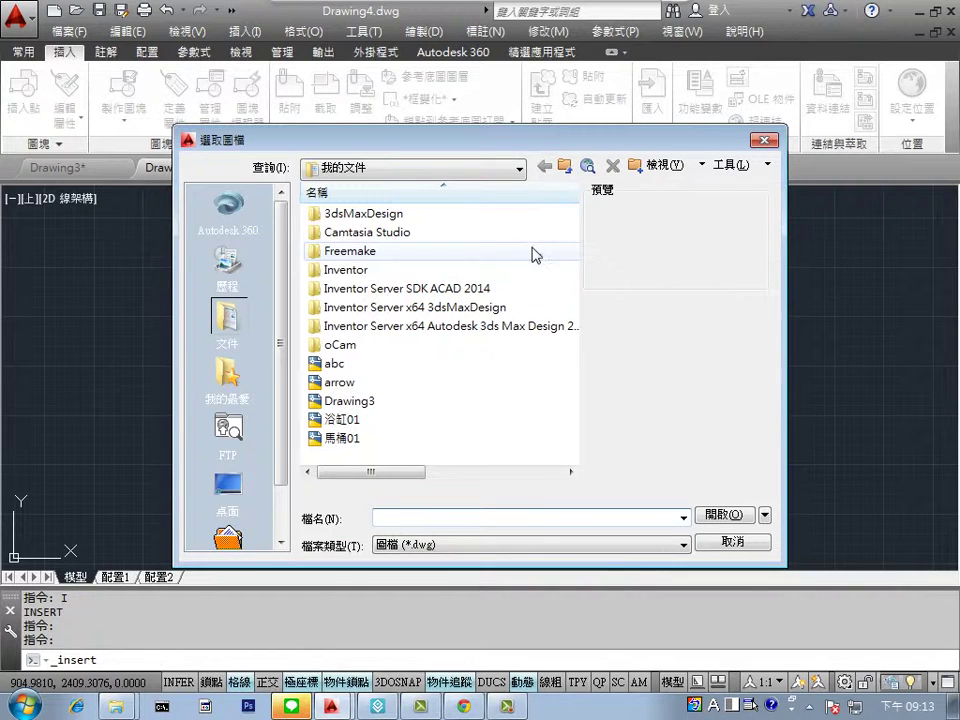
click(346, 422)
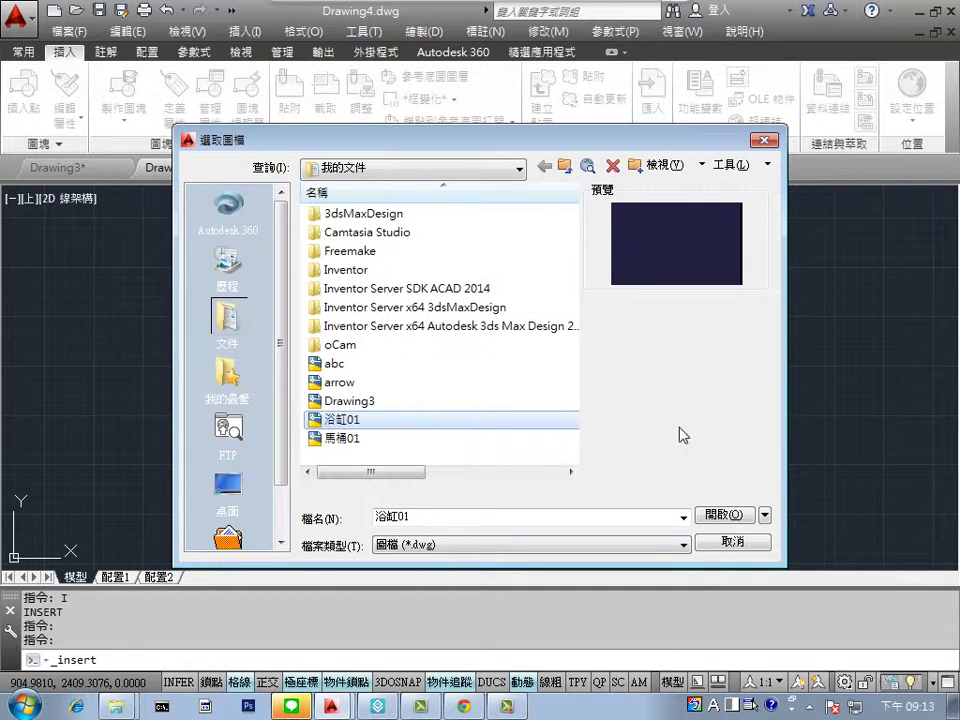
click(721, 515)
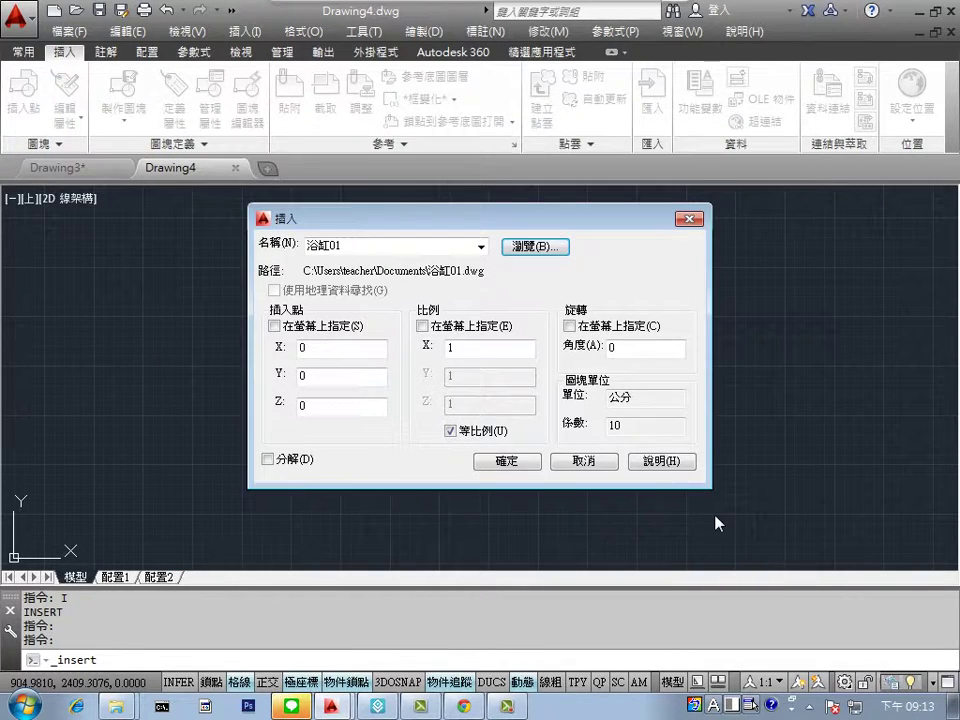
click(275, 327)
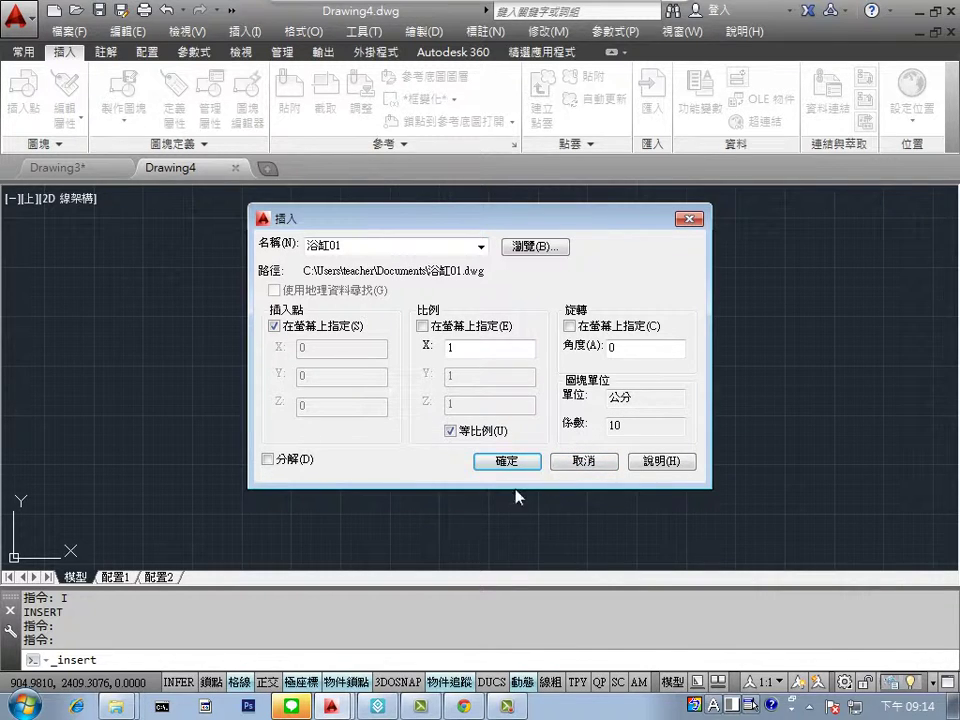
click(508, 462)
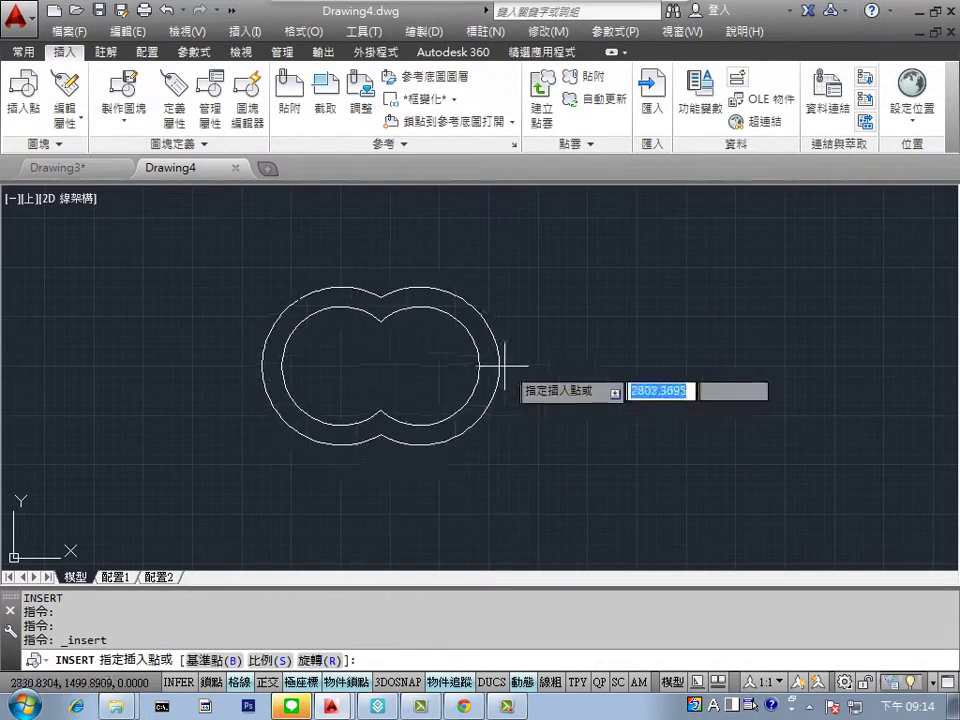
click(519, 393)
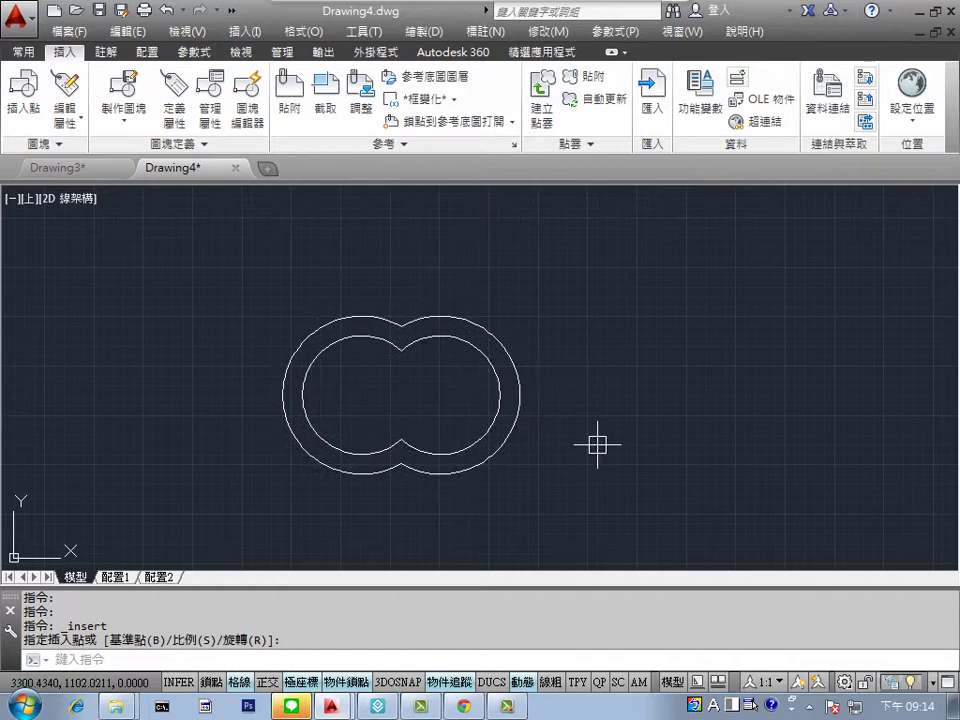
scroll(599, 451, down, 5)
scroll(599, 451, up, 7)
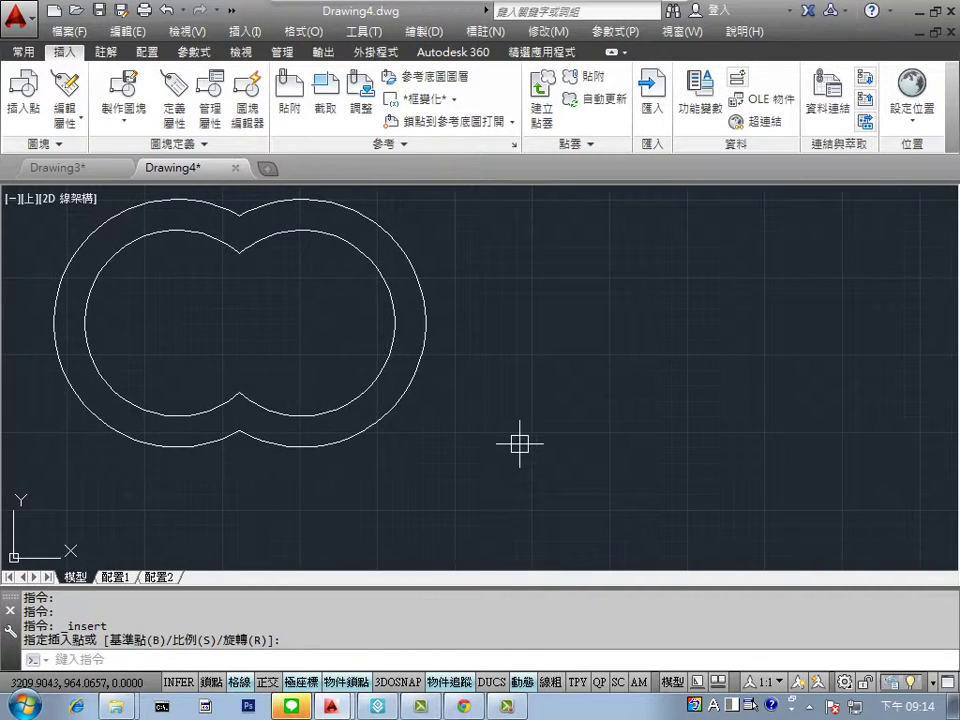
scroll(520, 444, down, 2)
scroll(522, 450, down, 2)
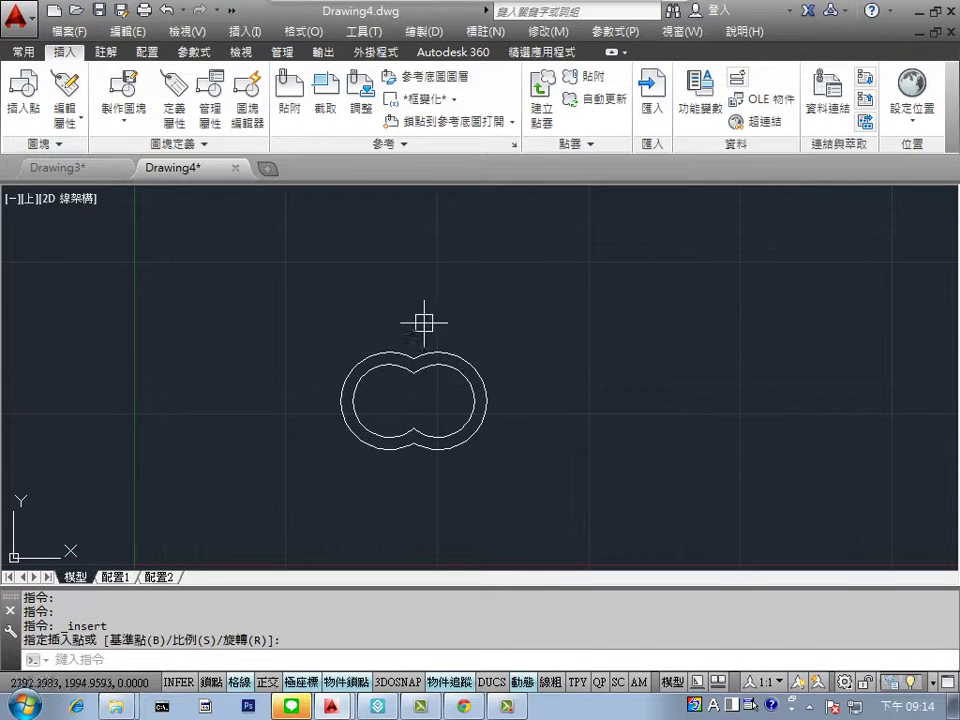
- Create a new drawing from the 2D template and insert the block file 馬桶01 at a point picked near the drawing's middle
click(270, 175)
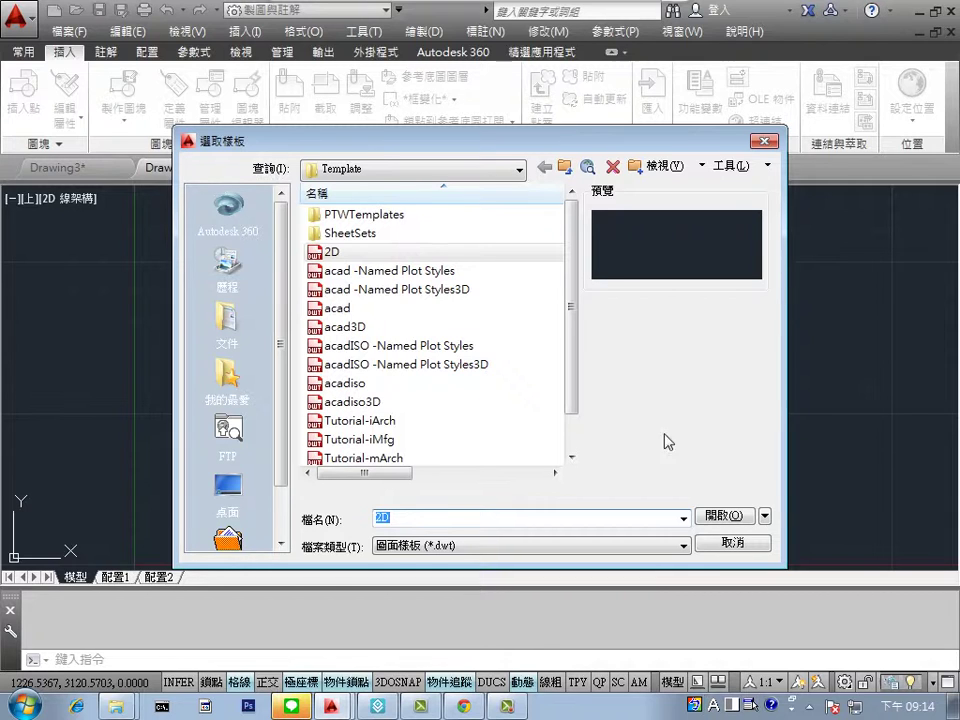
click(716, 512)
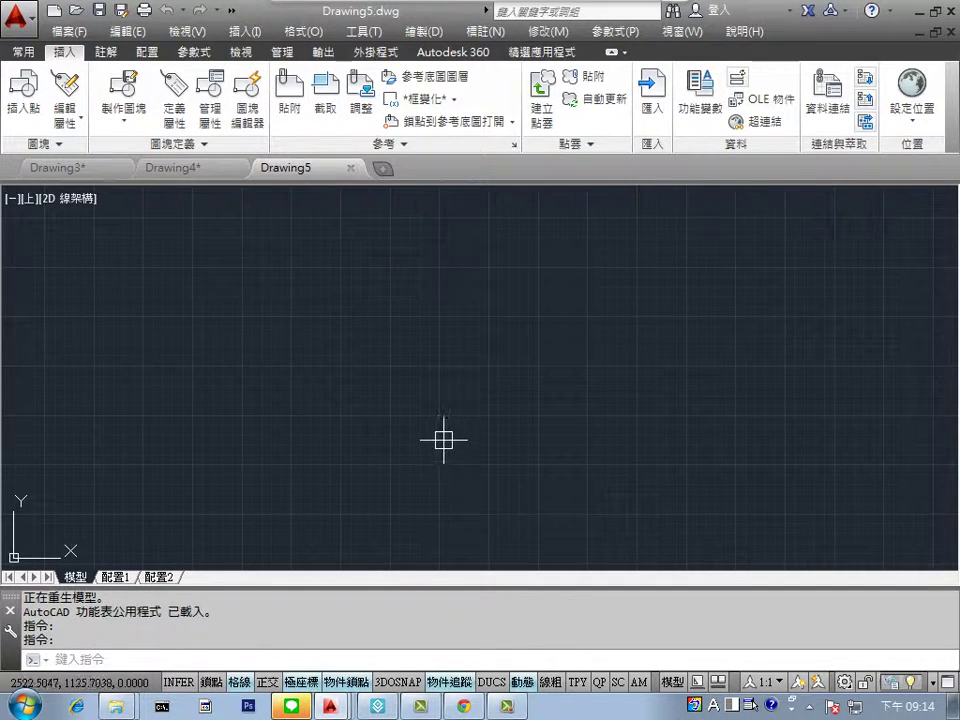
click(22, 110)
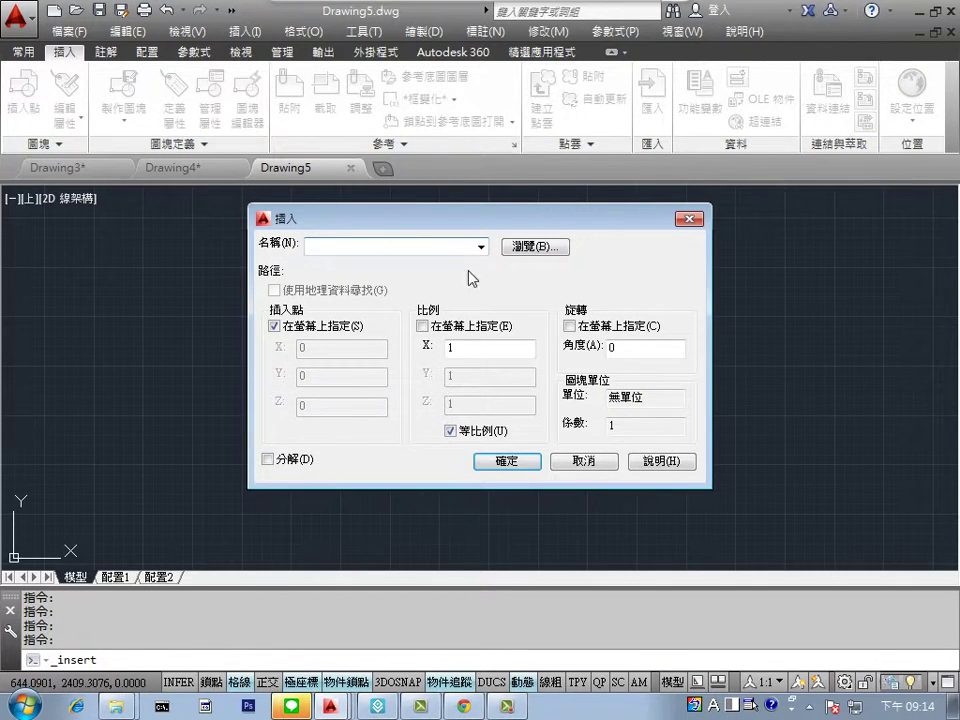
click(532, 253)
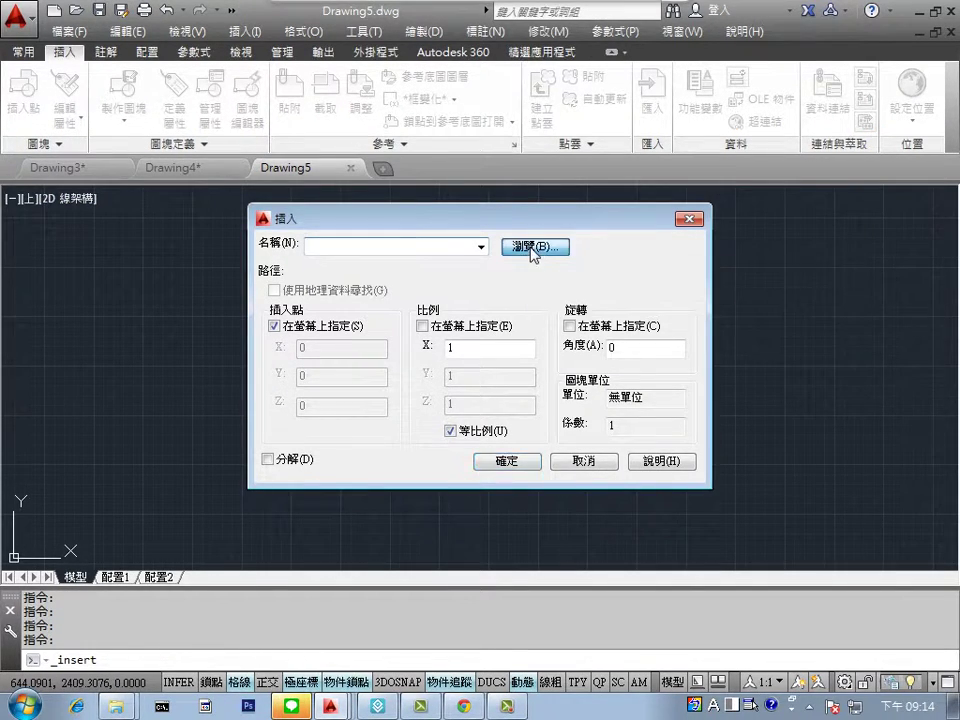
click(347, 440)
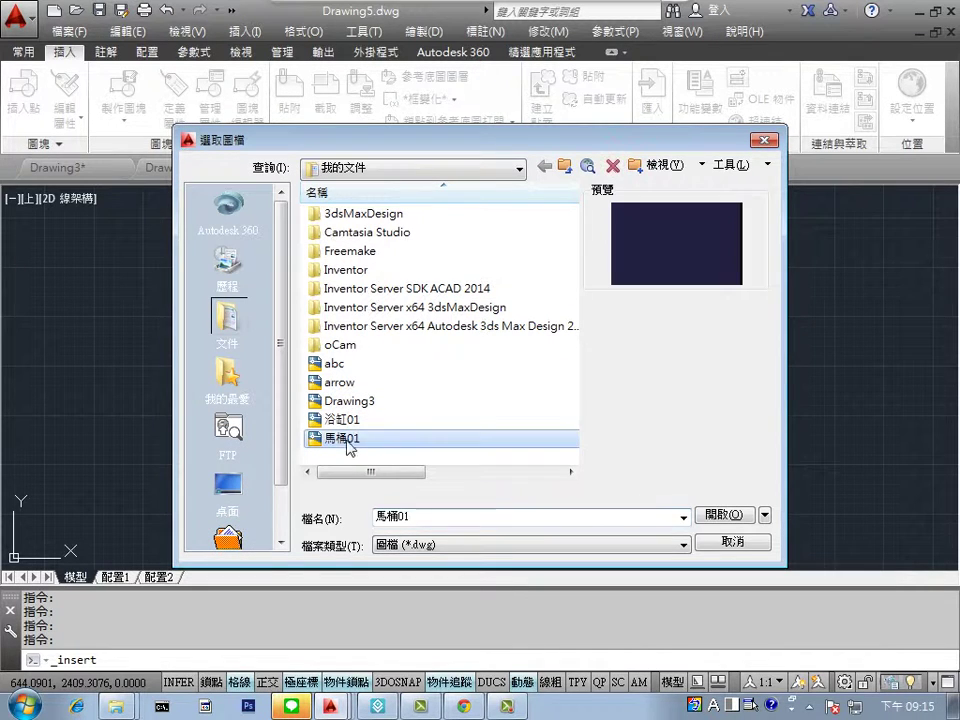
click(720, 515)
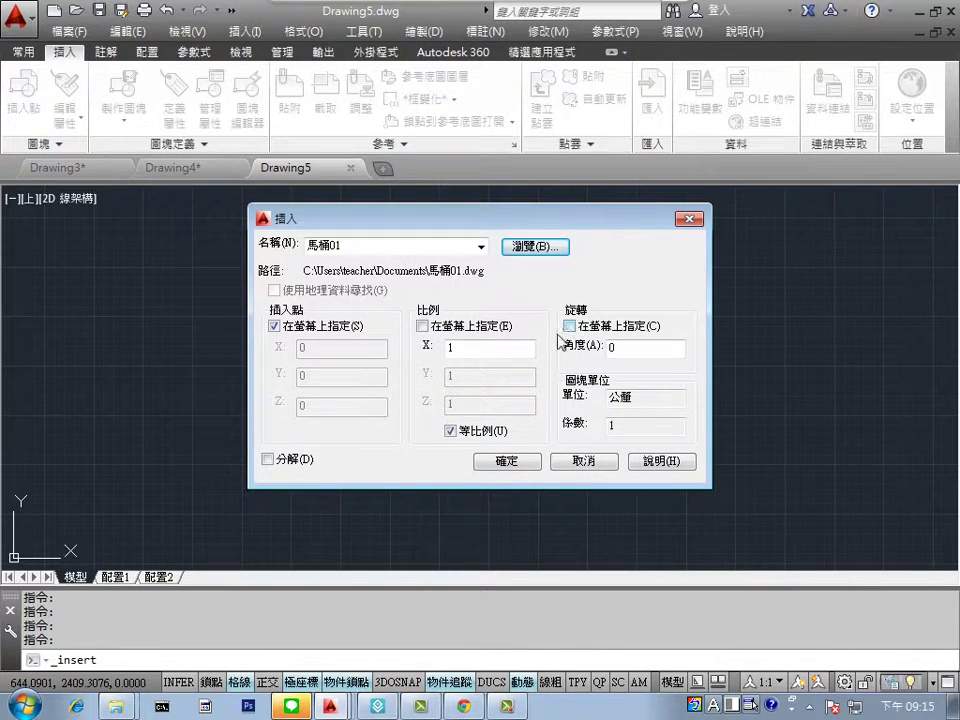
click(507, 462)
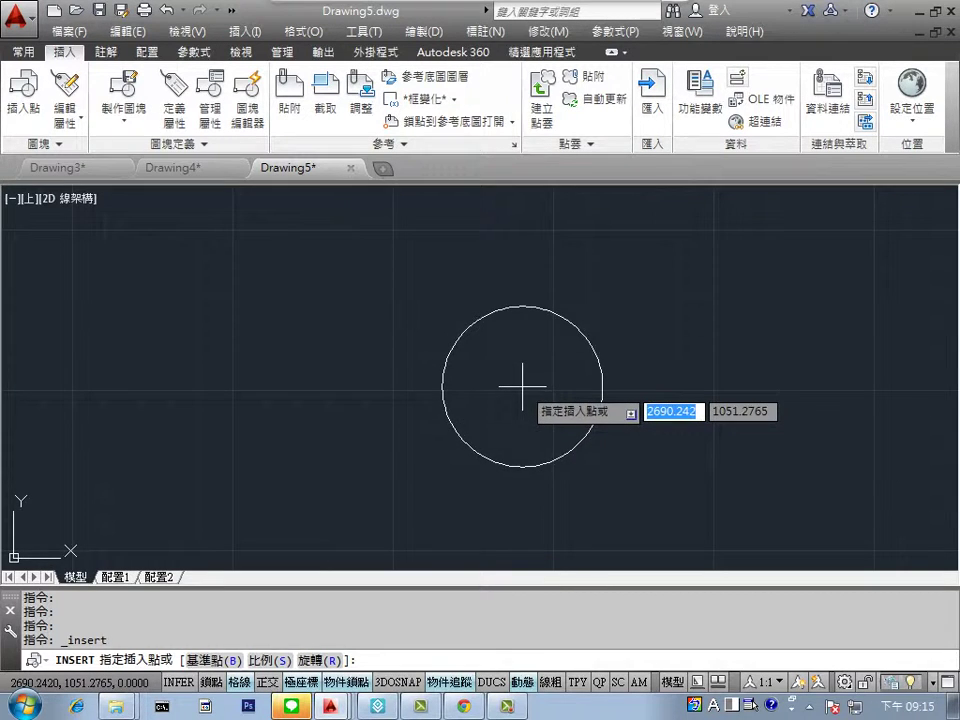
click(522, 385)
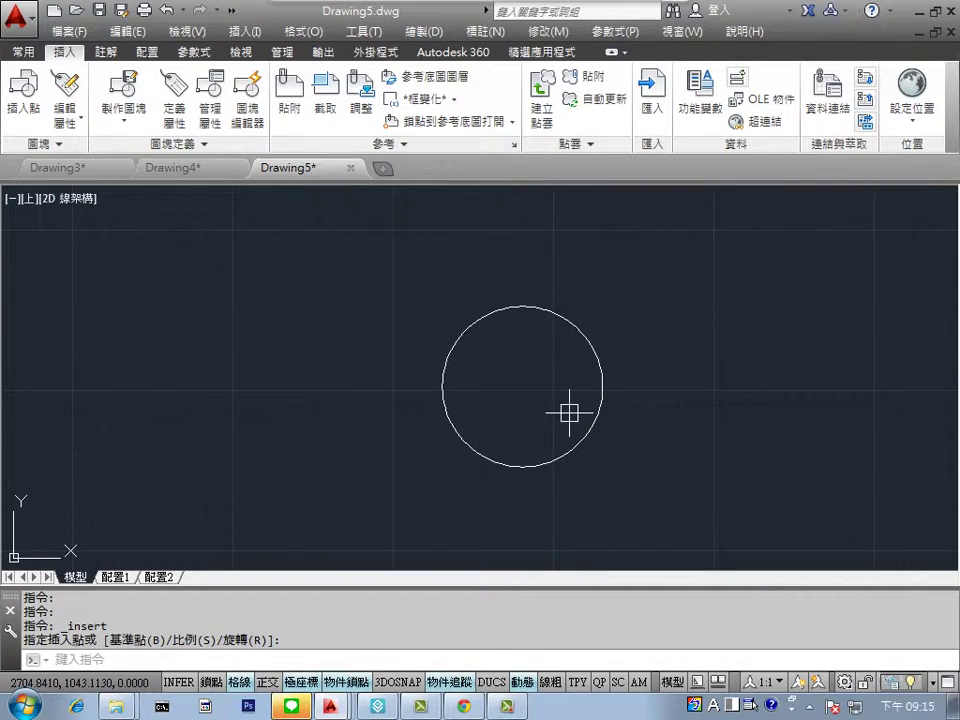
click(512, 35)
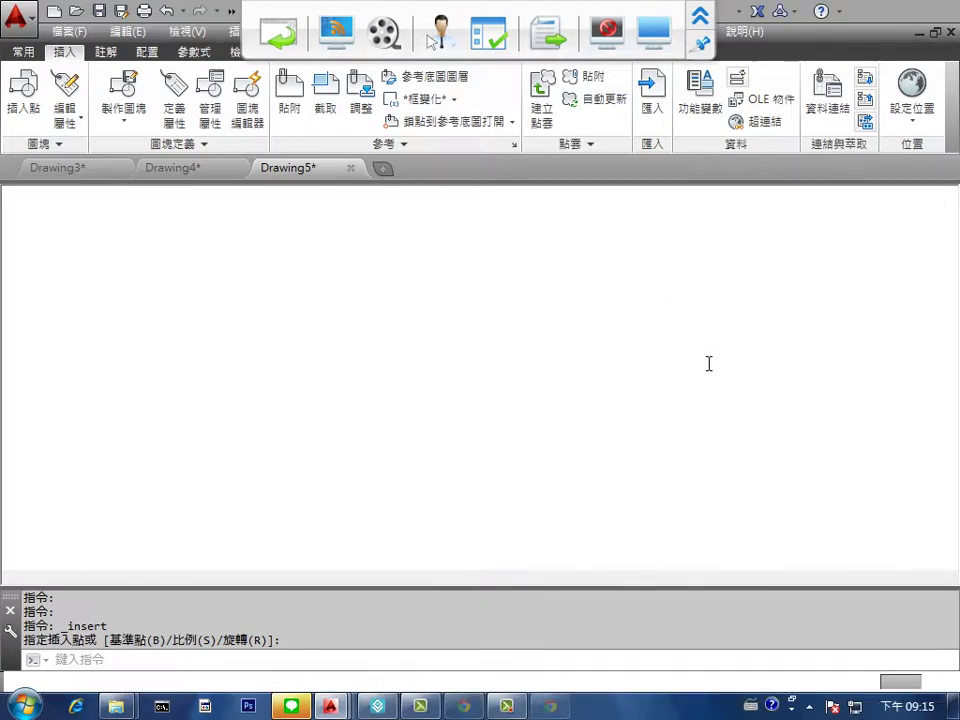